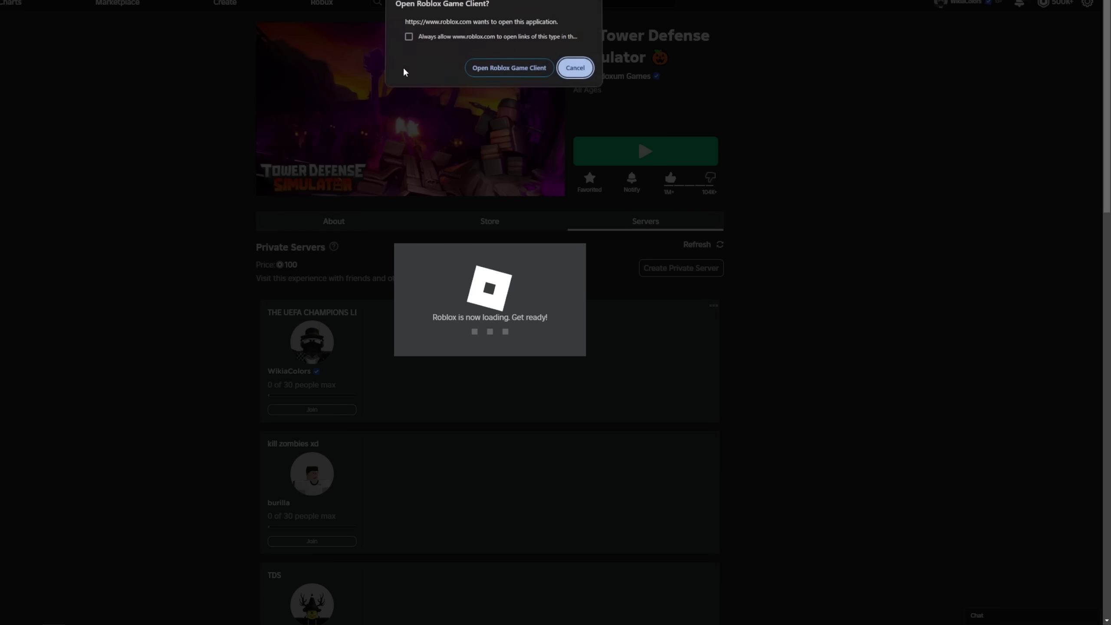
# Step: Decline the Roblox client launch and select the Tower Defense Simulator stats row text
pyautogui.click(495, 69)
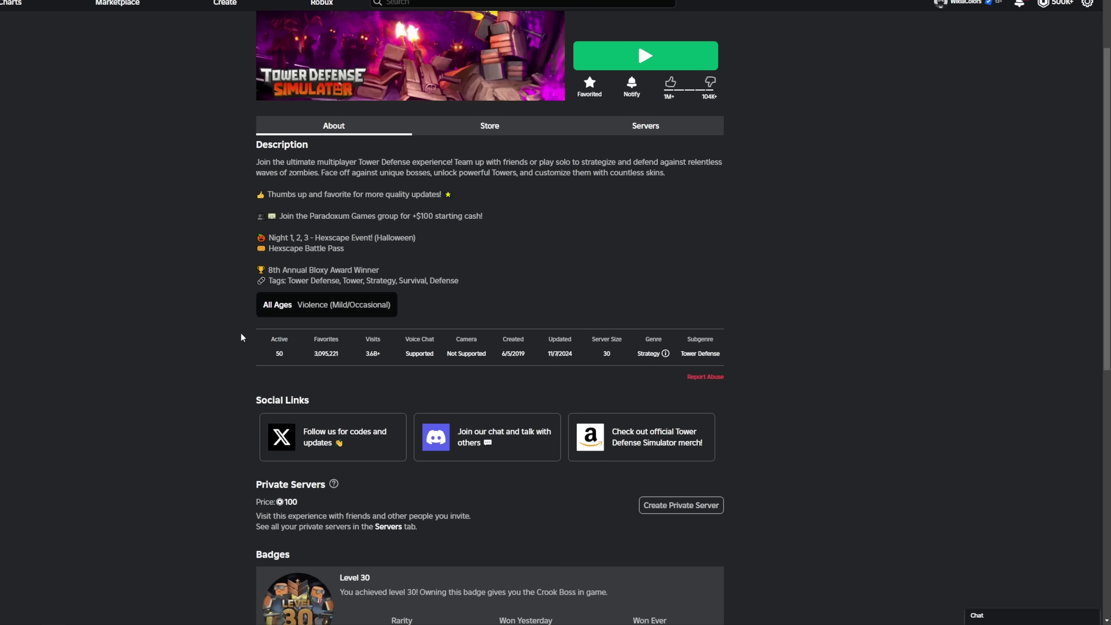
pyautogui.moveTo(242, 336); pyautogui.dragTo(645, 374)
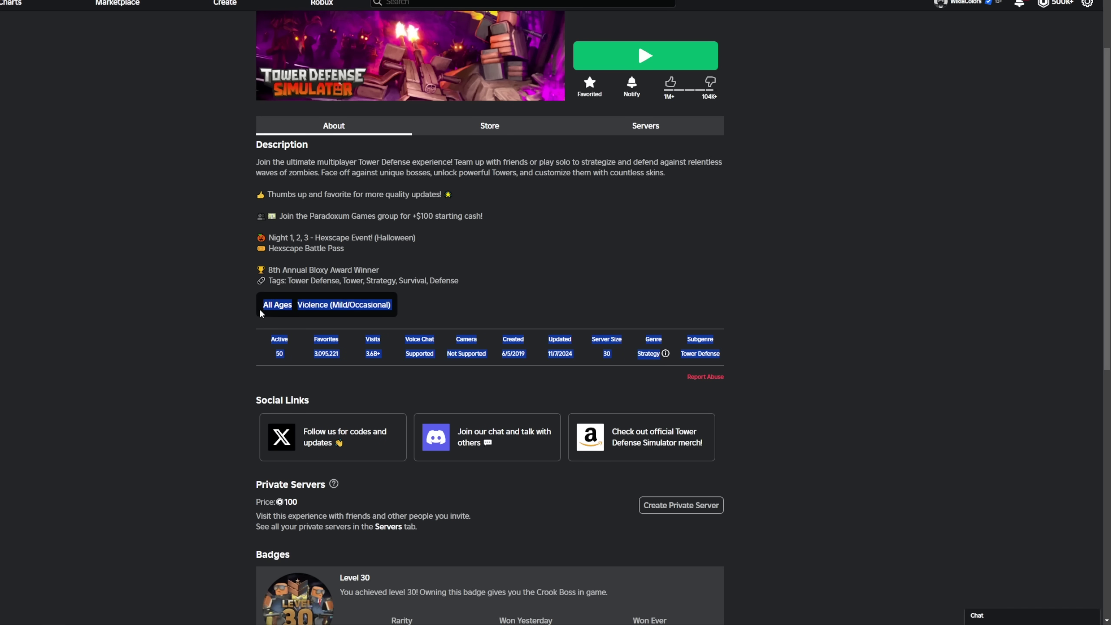
pyautogui.moveTo(727, 359); pyautogui.dragTo(249, 329)
pyautogui.click(250, 393)
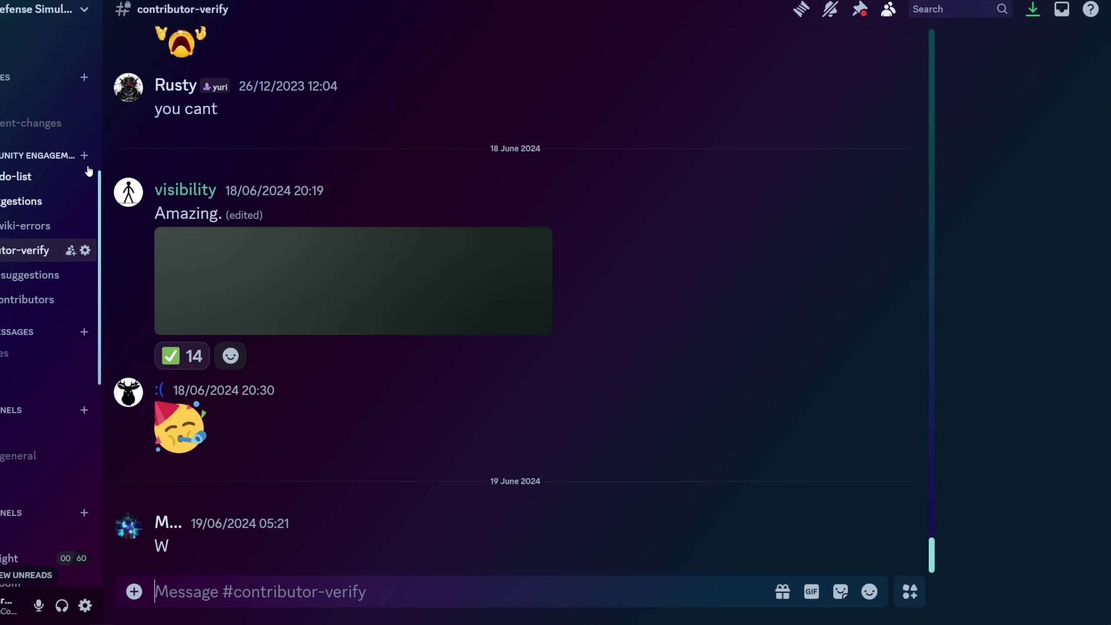
# Step: Open #wiki-to-do-list, then view the game's store of passes on Roblox
pyautogui.click(26, 200)
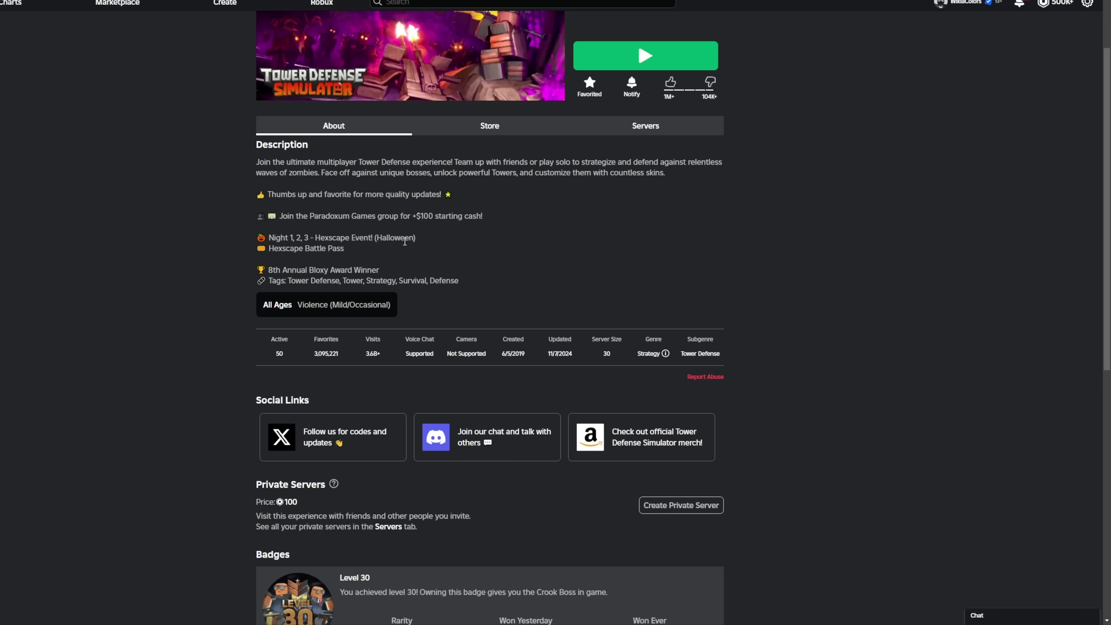
pyautogui.scroll(2, 404, 241)
pyautogui.click(503, 221)
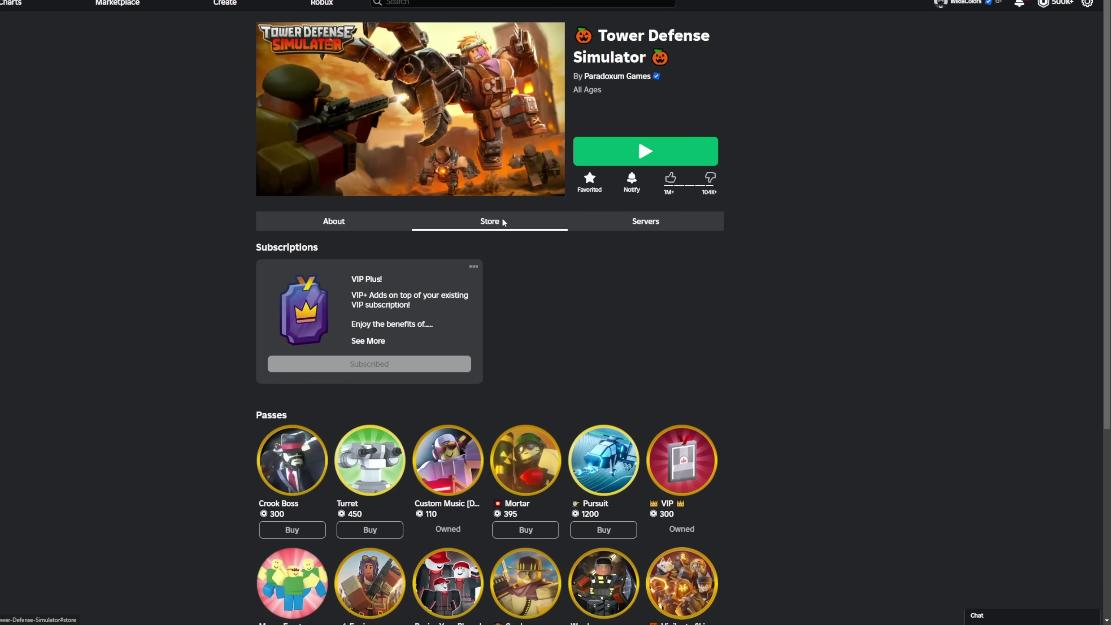
# Step: View the game's private servers list, then return to its About description
pyautogui.click(588, 227)
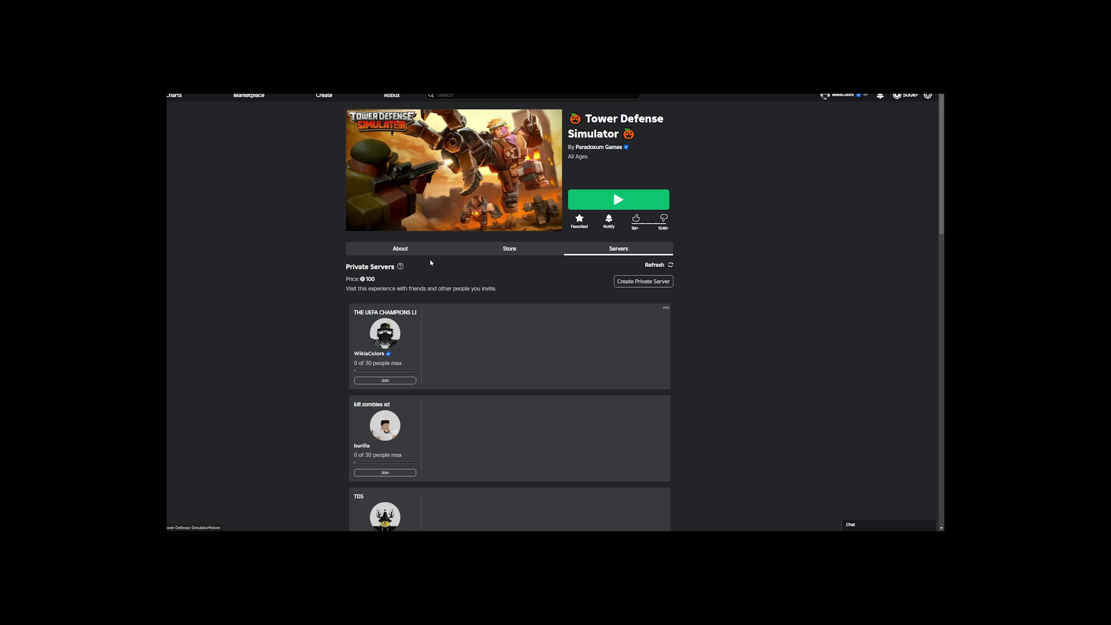
pyautogui.click(344, 223)
pyautogui.scroll(-1, 508, 330)
pyautogui.scroll(-1, 303, 301)
pyautogui.scroll(-1, 308, 270)
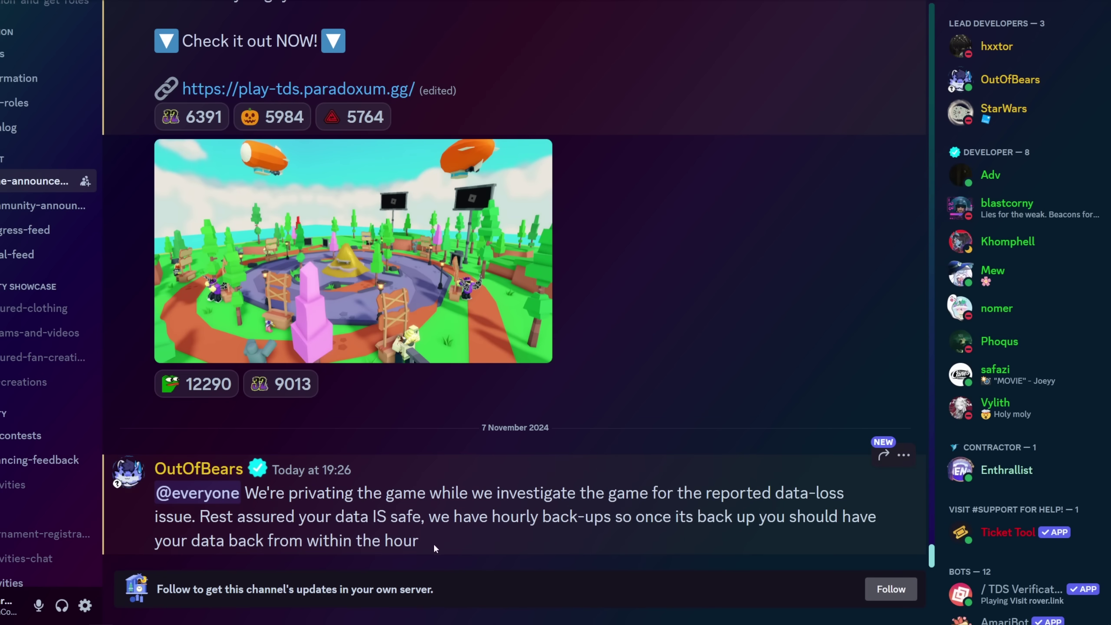
# Step: Highlight the OutOfBears data-loss post and the Lyra data system announcement lines
pyautogui.moveTo(433, 542); pyautogui.dragTo(150, 491)
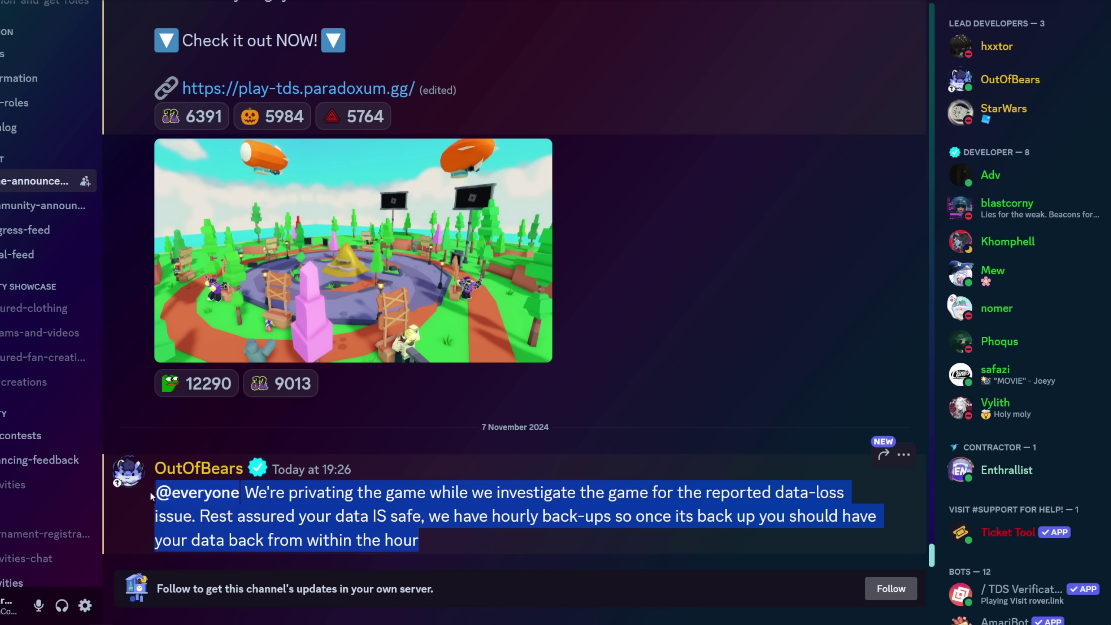
pyautogui.moveTo(427, 517); pyautogui.dragTo(425, 523)
pyautogui.scroll(1, 425, 473)
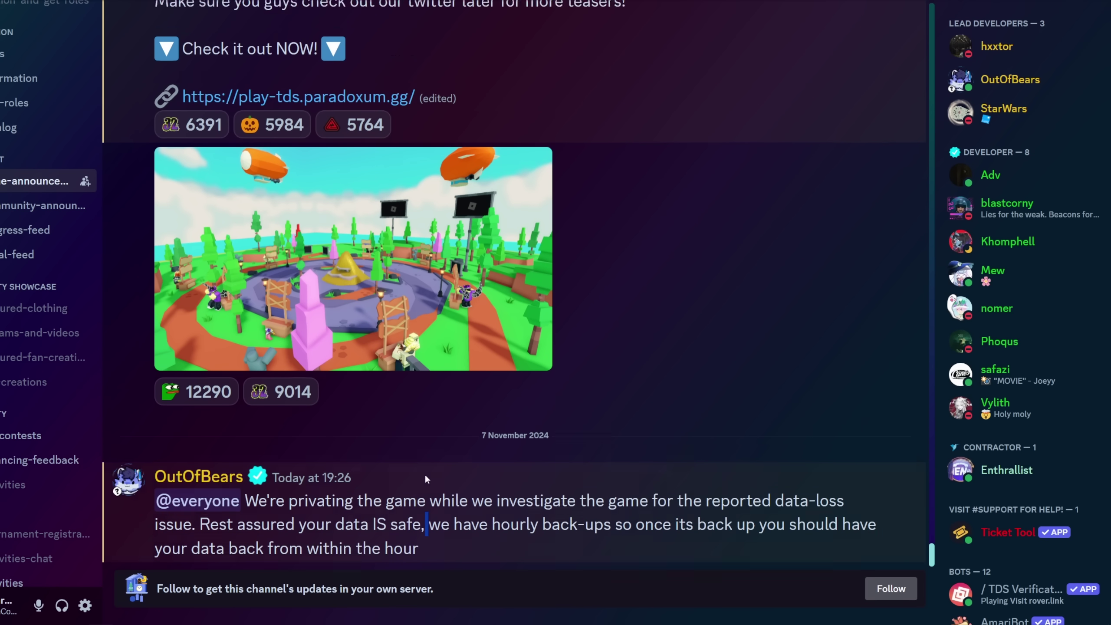
pyautogui.scroll(5, 425, 473)
pyautogui.scroll(1, 425, 473)
pyautogui.scroll(3, 424, 474)
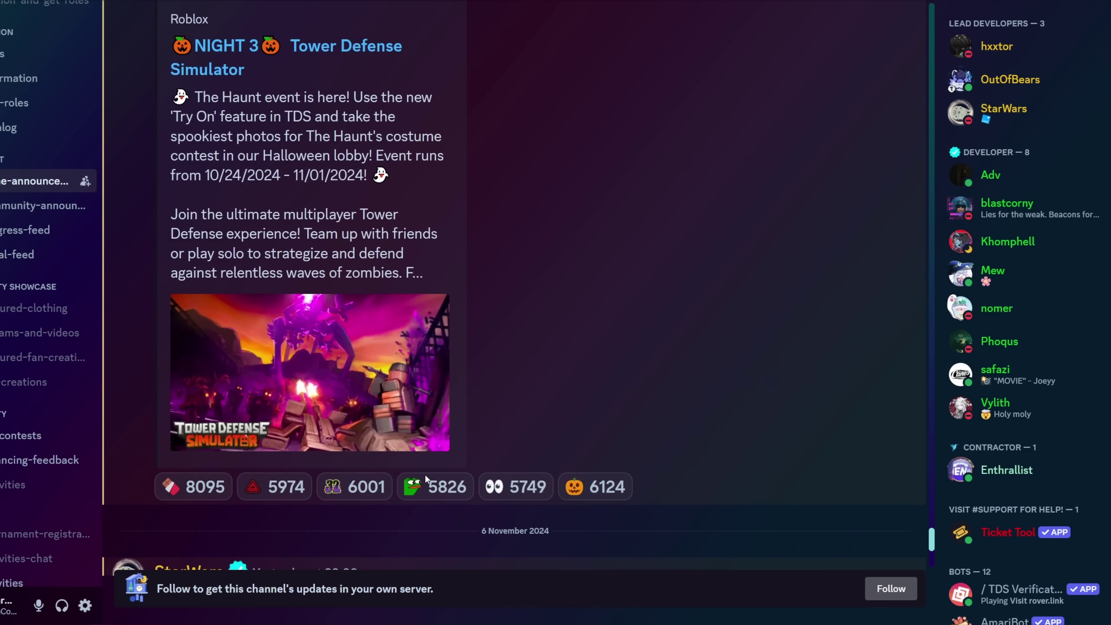
pyautogui.scroll(5, 425, 474)
pyautogui.scroll(5, 425, 474)
pyautogui.scroll(5, 425, 473)
pyautogui.scroll(5, 424, 474)
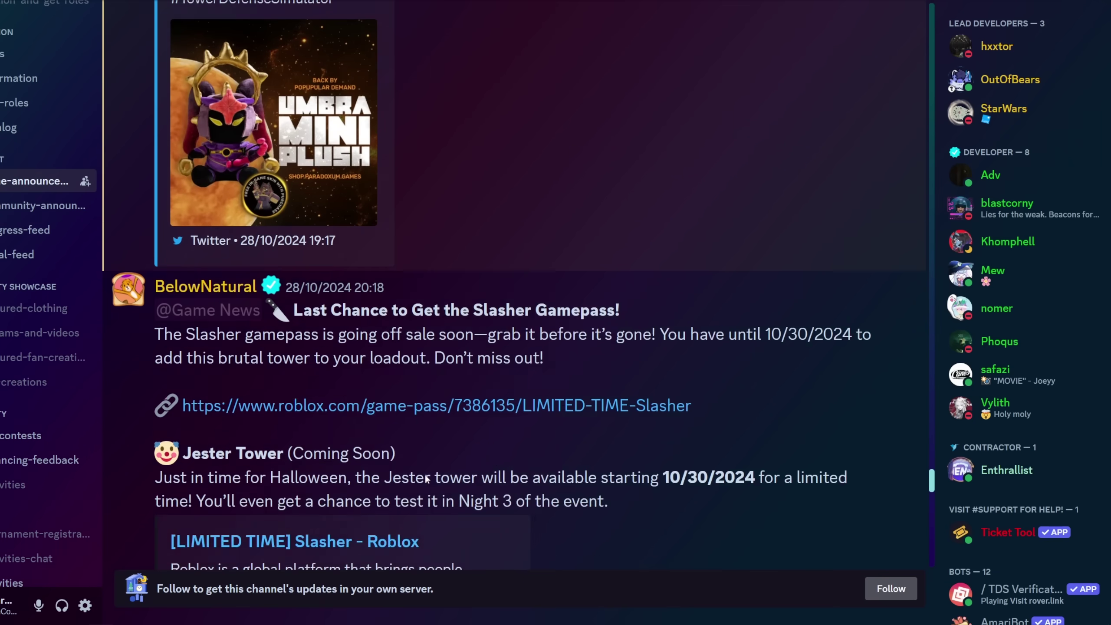
pyautogui.scroll(2, 425, 474)
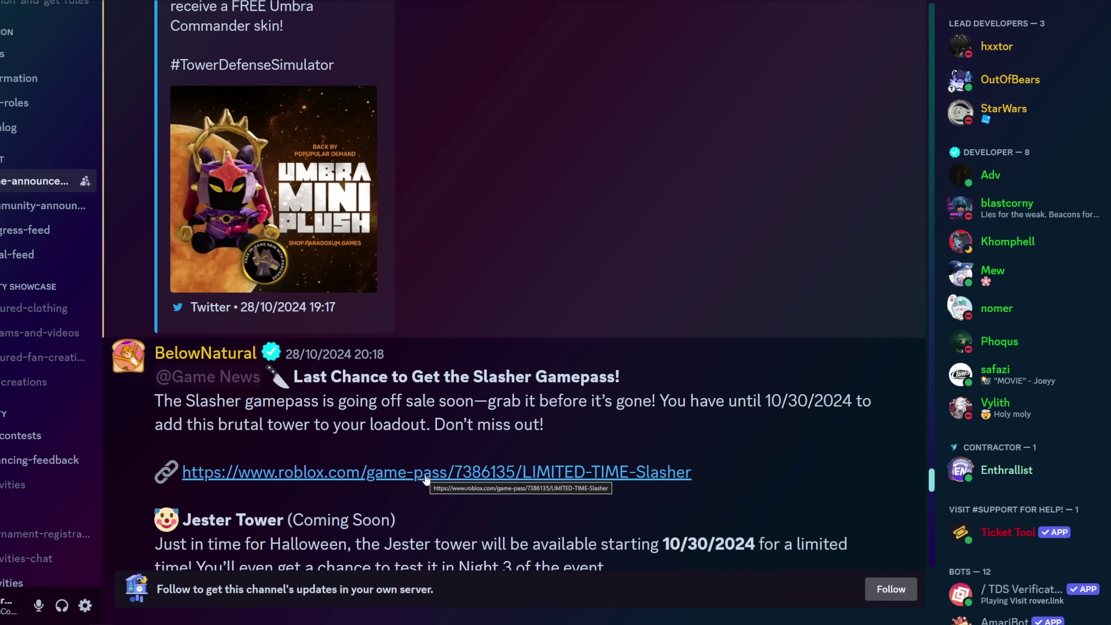
pyautogui.scroll(5, 580, 296)
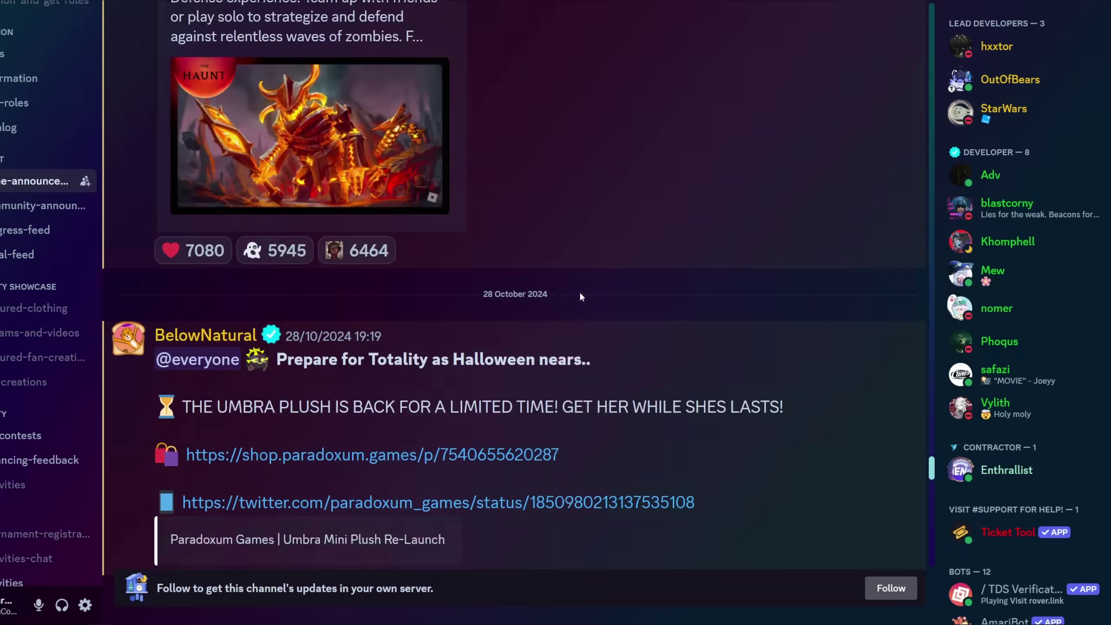
pyautogui.scroll(5, 580, 296)
pyautogui.scroll(5, 580, 296)
pyautogui.scroll(5, 581, 297)
pyautogui.scroll(5, 581, 296)
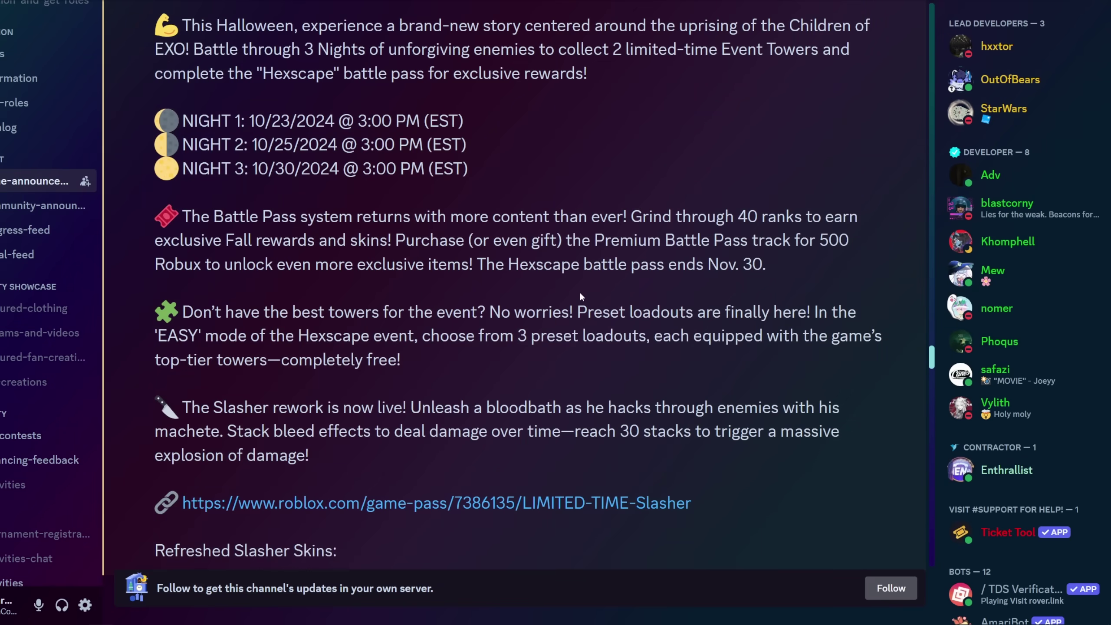
pyautogui.scroll(5, 580, 297)
pyautogui.scroll(-5, 581, 288)
pyautogui.scroll(-5, 581, 287)
pyautogui.scroll(-5, 581, 288)
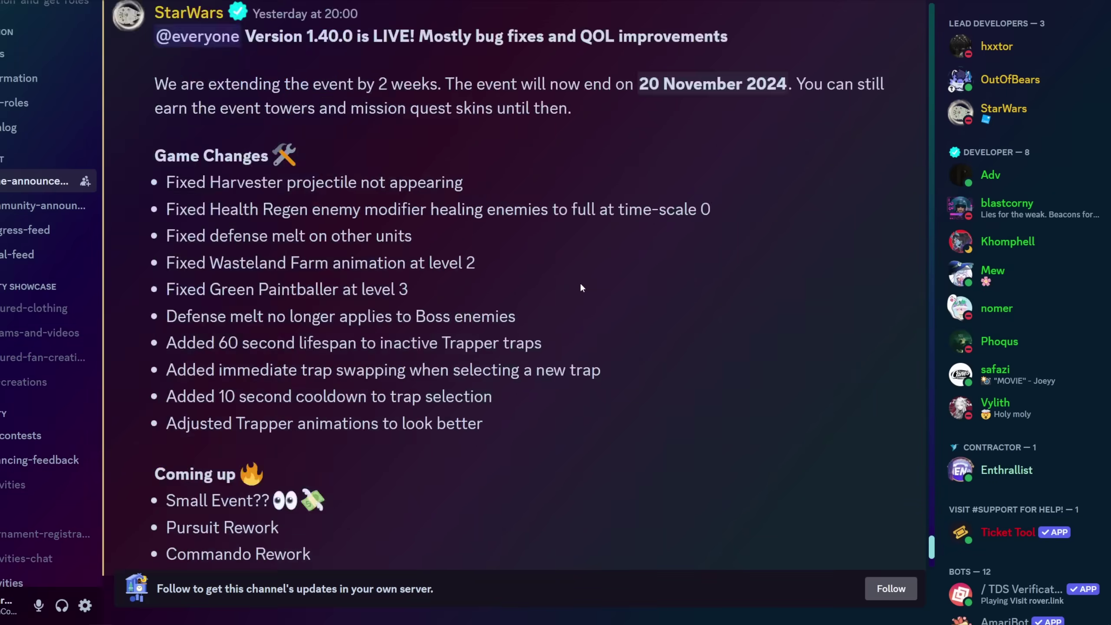
pyautogui.scroll(-5, 581, 287)
pyautogui.scroll(10, 581, 288)
pyautogui.scroll(5, 578, 283)
pyautogui.scroll(5, 578, 284)
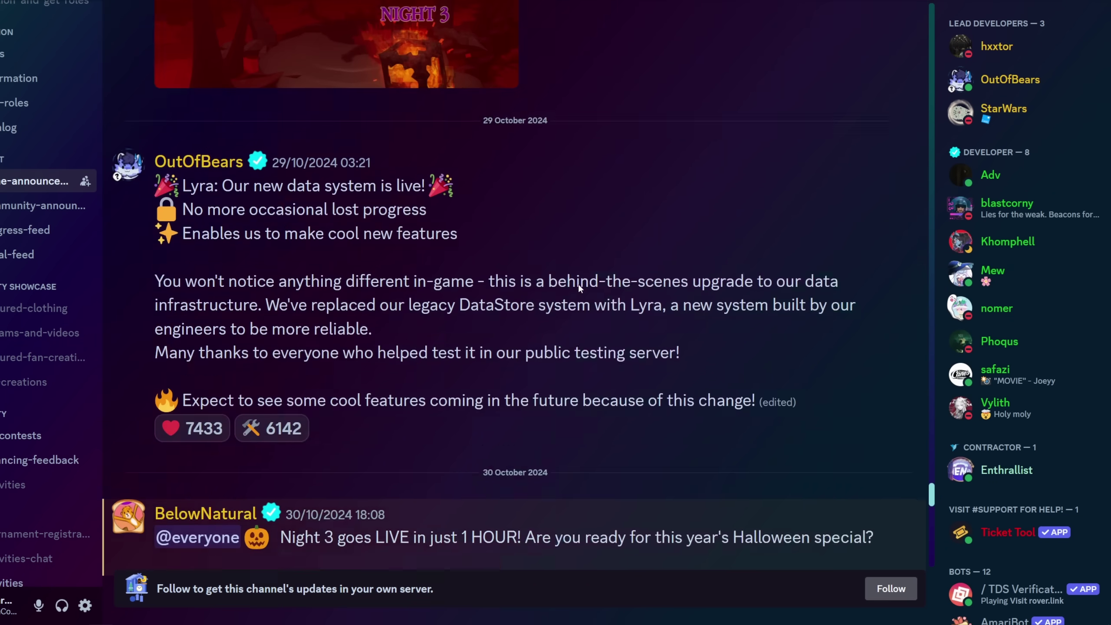
pyautogui.scroll(2, 250, 409)
pyautogui.scroll(-1, 162, 224)
pyautogui.moveTo(160, 223)
pyautogui.mouseDown()
pyautogui.moveTo(472, 274)
pyautogui.moveTo(506, 391)
pyautogui.mouseUp()
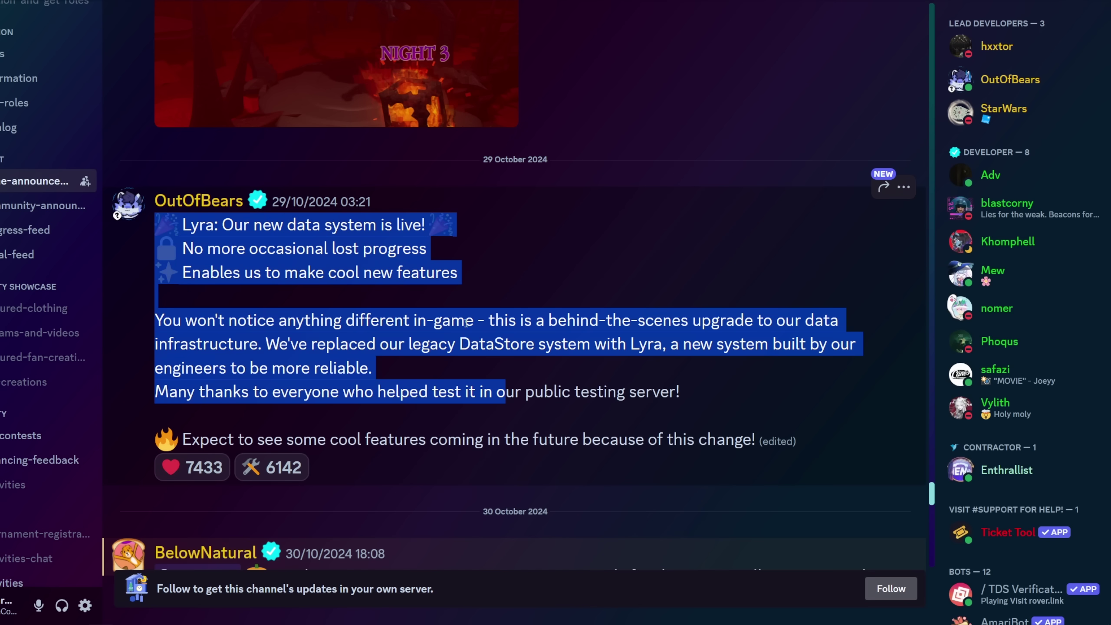
pyautogui.moveTo(437, 238); pyautogui.dragTo(134, 252)
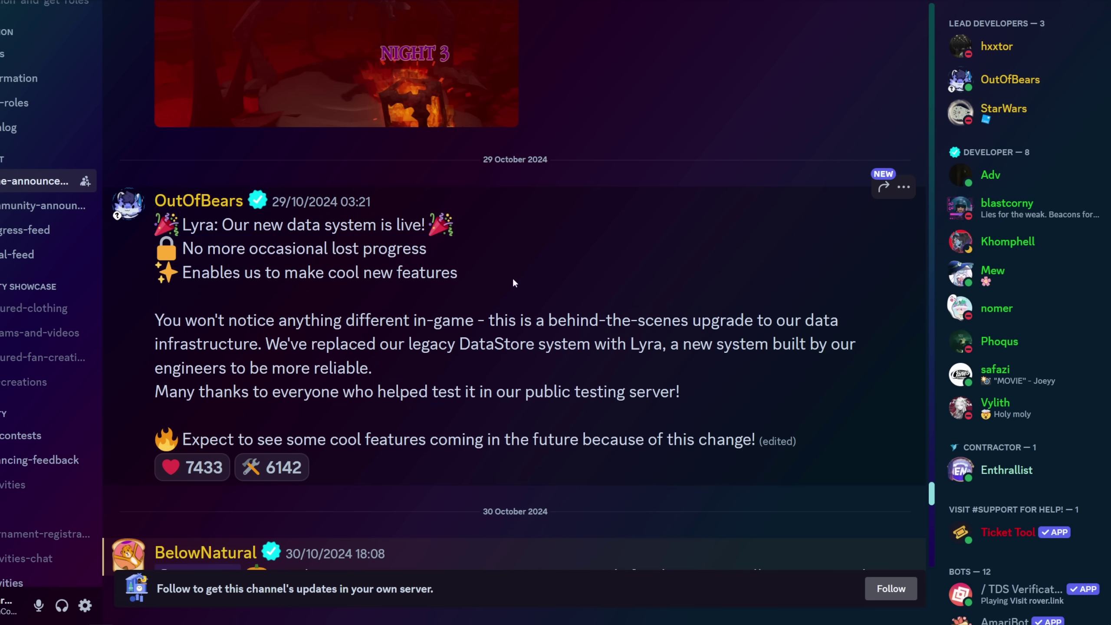
pyautogui.moveTo(459, 272); pyautogui.dragTo(126, 276)
pyautogui.moveTo(142, 329); pyautogui.dragTo(730, 416)
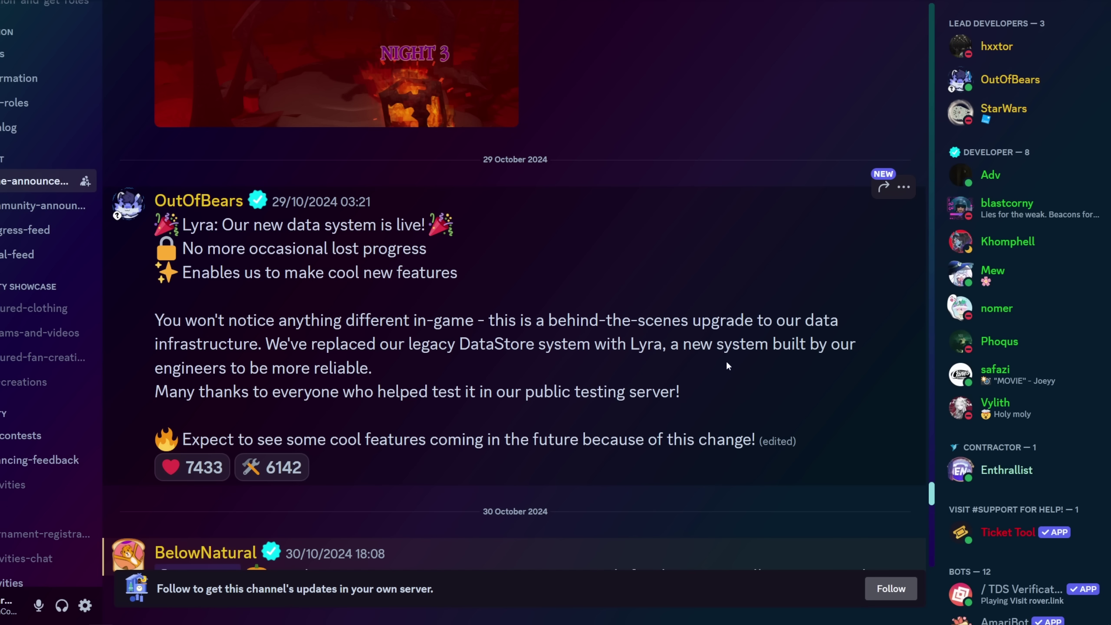
pyautogui.scroll(-10, 736, 347)
pyautogui.scroll(-10, 736, 347)
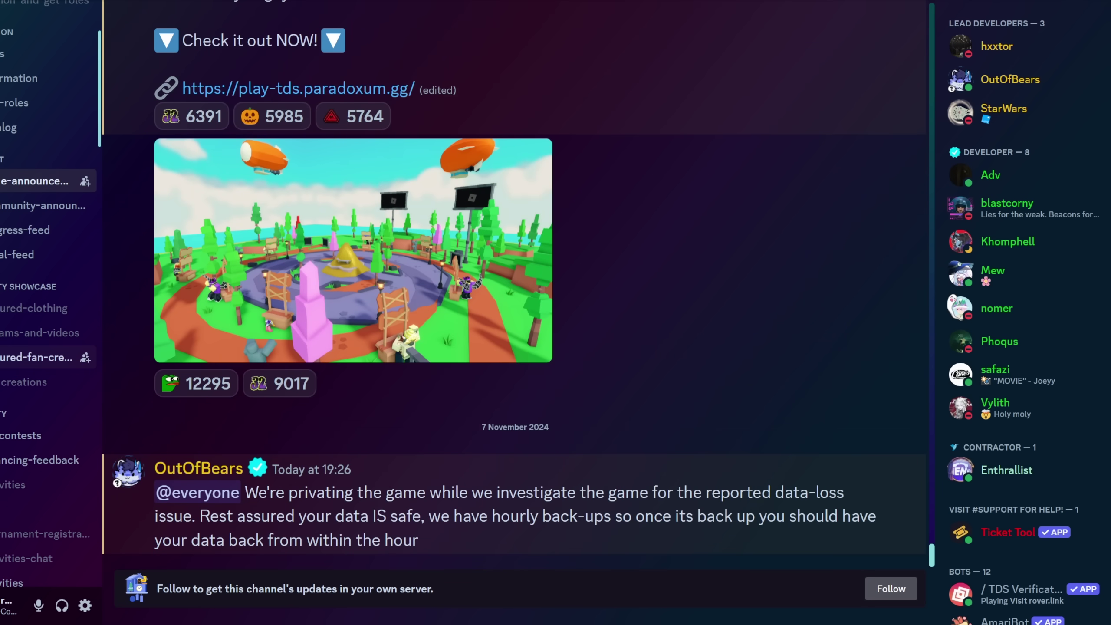
pyautogui.scroll(-2, 24, 282)
pyautogui.scroll(3, 30, 298)
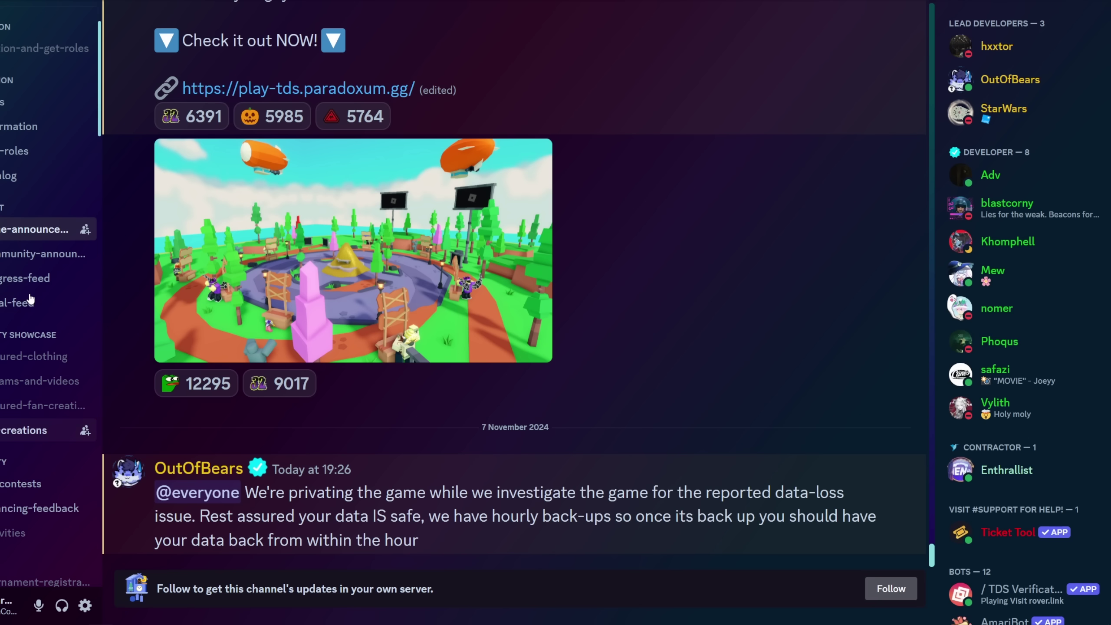
pyautogui.scroll(-3, 26, 300)
pyautogui.scroll(-5, 25, 303)
pyautogui.scroll(-4, 25, 304)
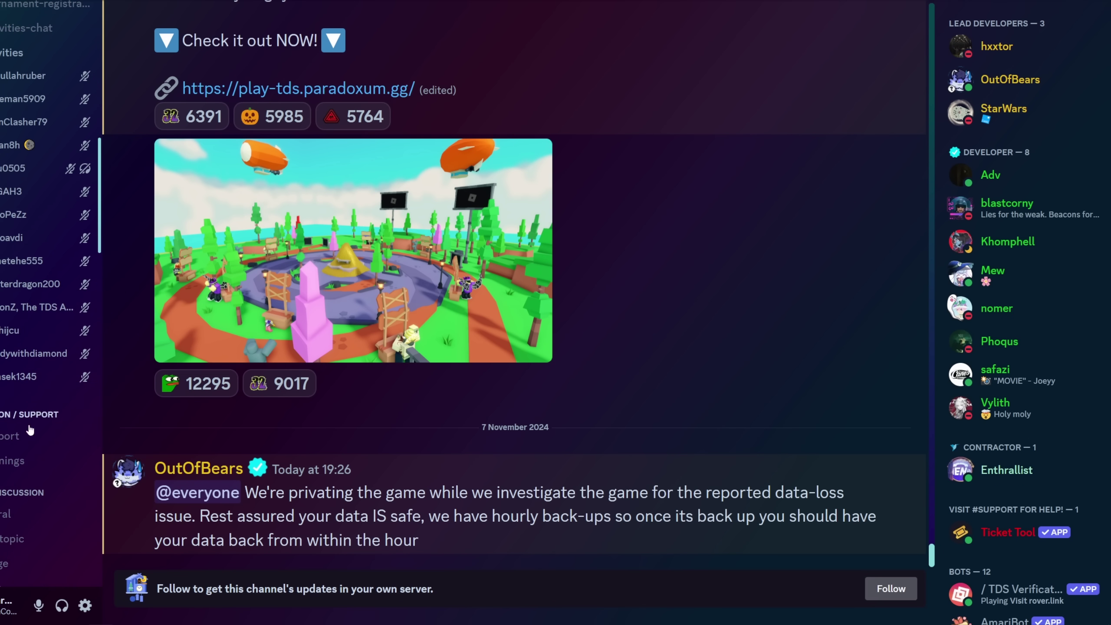
# Step: Open the #general chat, then switch to the off-topic chat channel
pyautogui.click(11, 514)
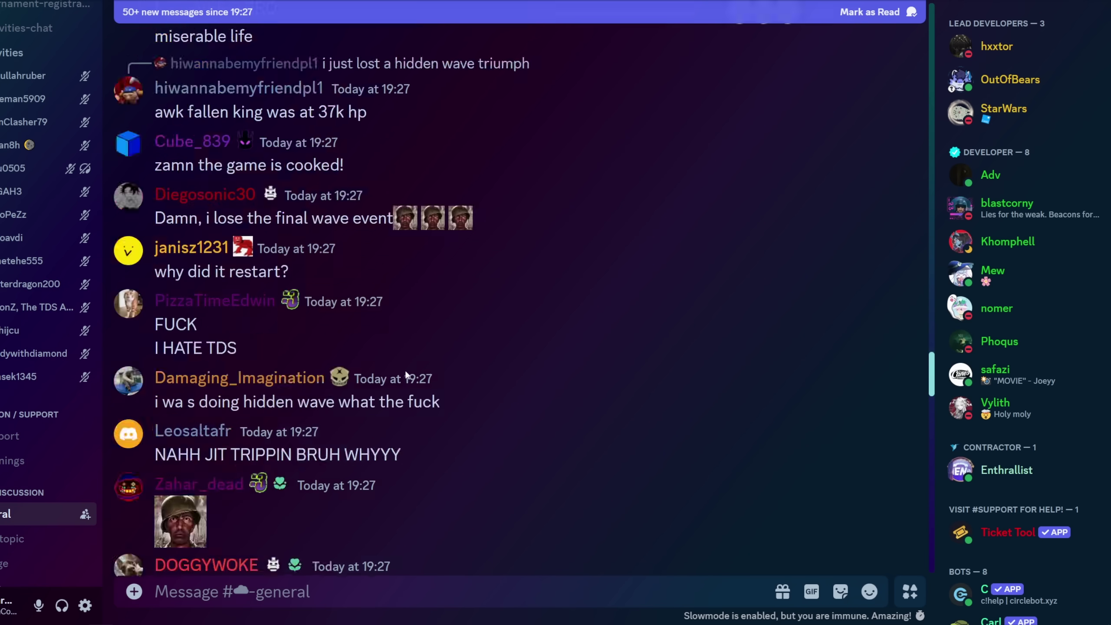
pyautogui.scroll(-5, 404, 369)
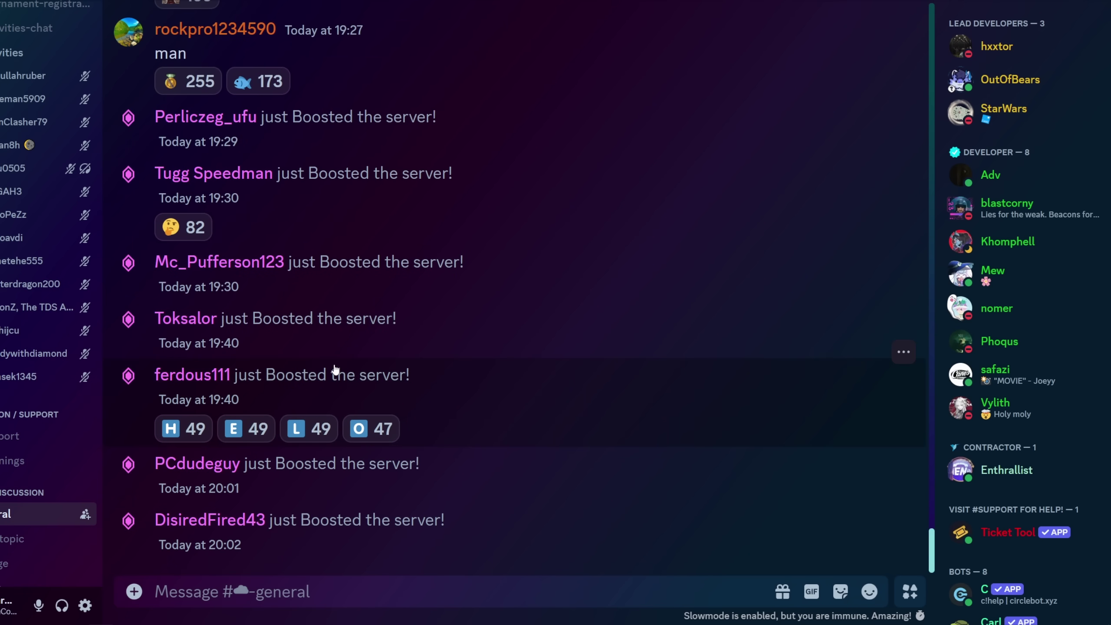
pyautogui.scroll(-3, 18, 452)
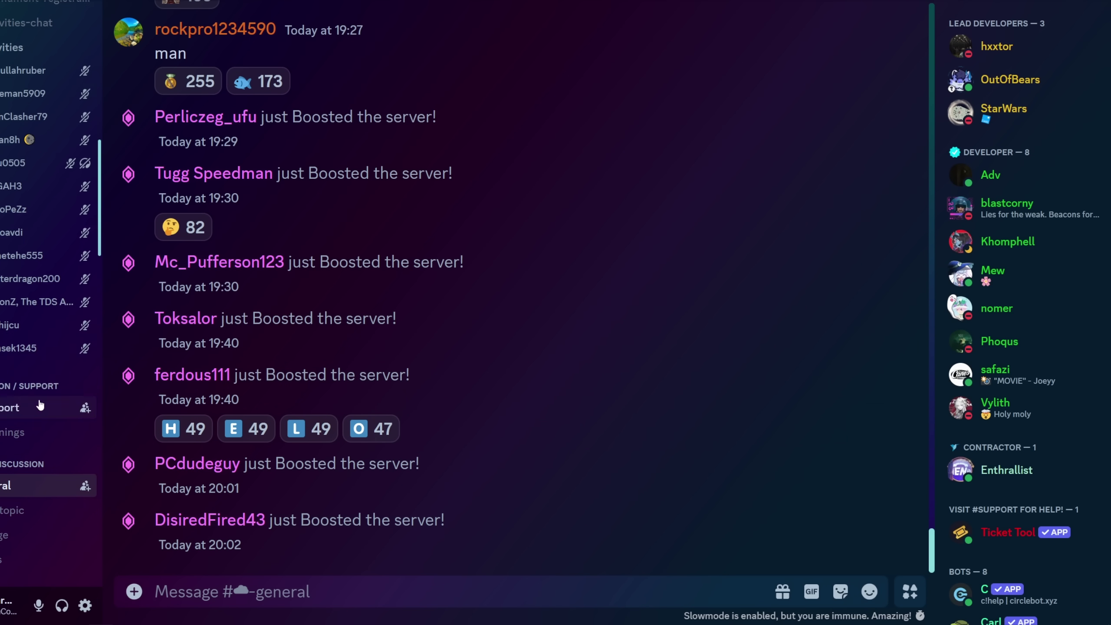
pyautogui.click(25, 426)
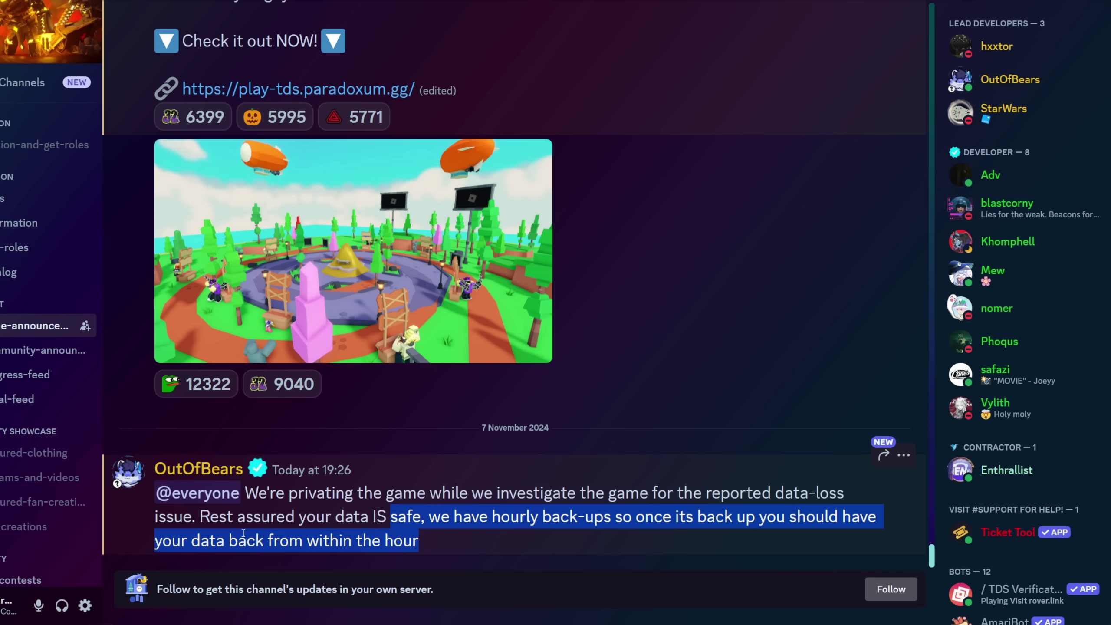
# Step: Highlight the data-safety and hourly back-up lines in the announcement, then deselect
pyautogui.moveTo(200, 516)
pyautogui.mouseDown()
pyautogui.moveTo(441, 534)
pyautogui.moveTo(670, 516)
pyautogui.mouseUp()
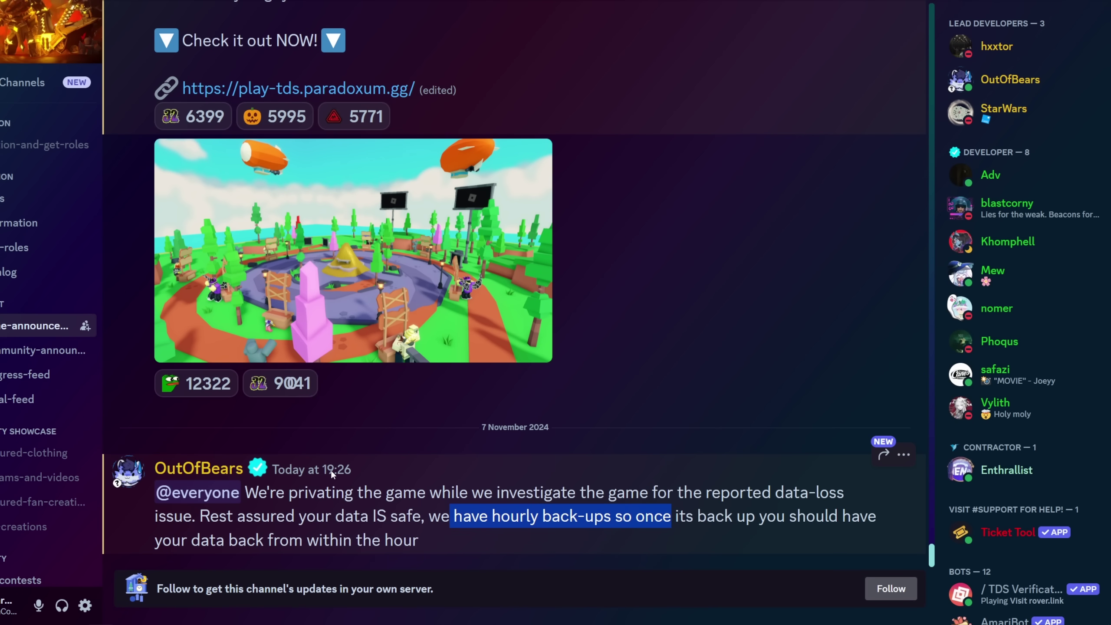
pyautogui.moveTo(312, 470)
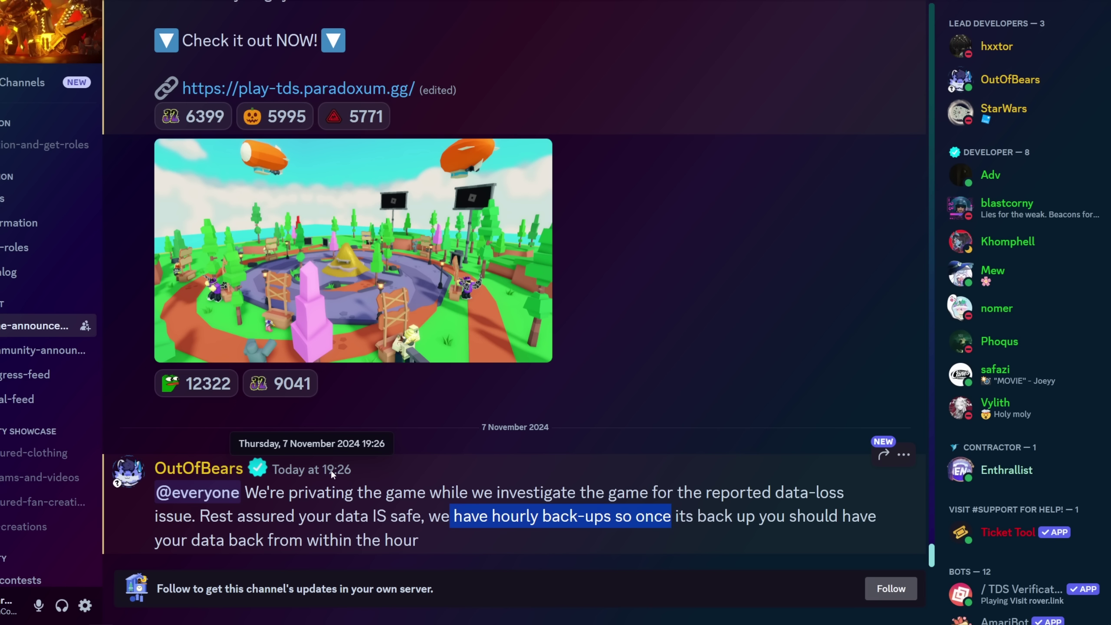
pyautogui.moveTo(429, 516)
pyautogui.mouseDown()
pyautogui.moveTo(774, 518)
pyautogui.moveTo(303, 541)
pyautogui.mouseUp()
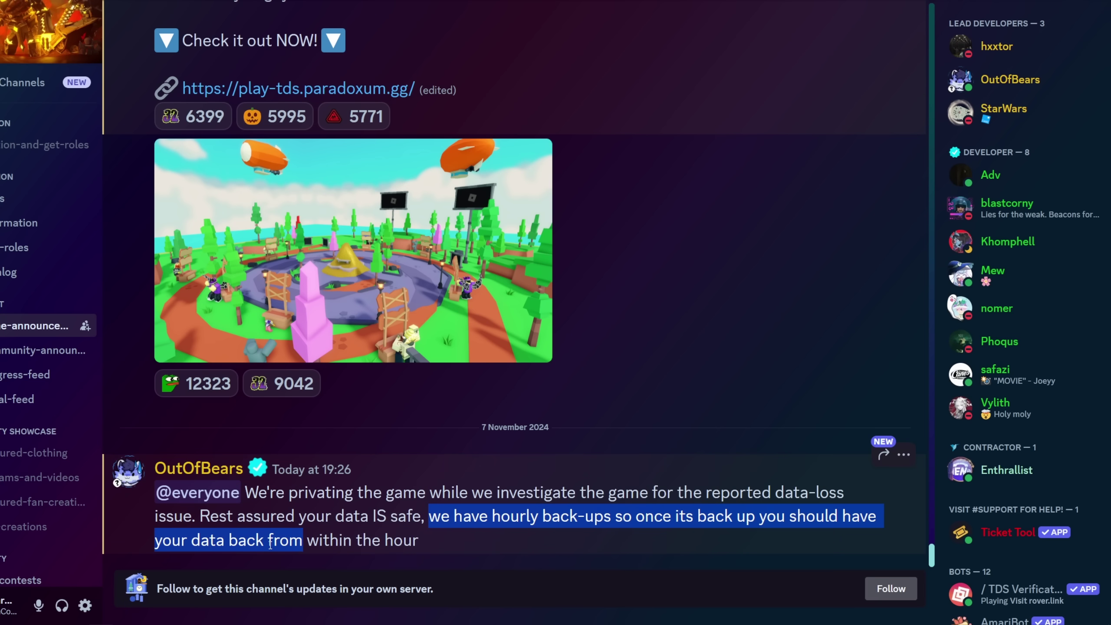
pyautogui.click(304, 542)
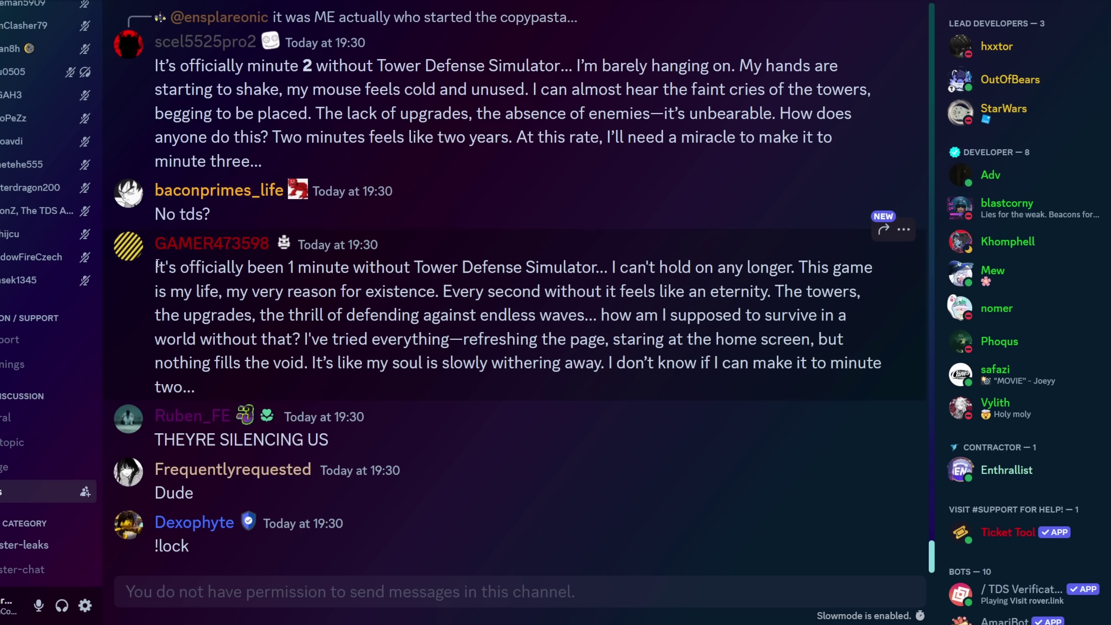
pyautogui.moveTo(154, 267); pyautogui.dragTo(823, 269)
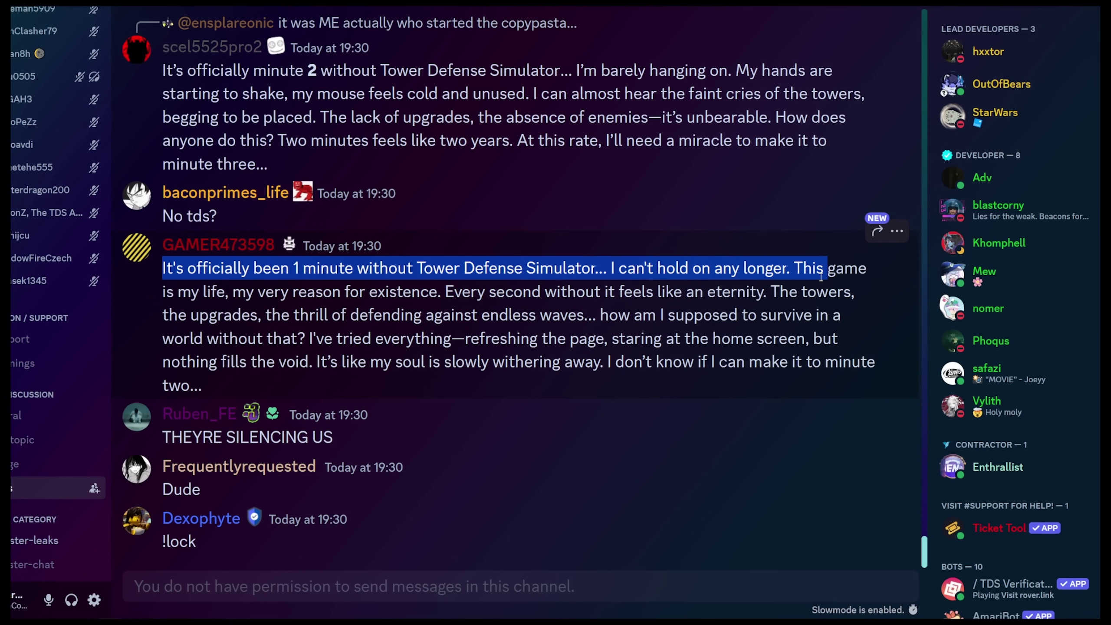
pyautogui.moveTo(236, 293); pyautogui.dragTo(501, 299)
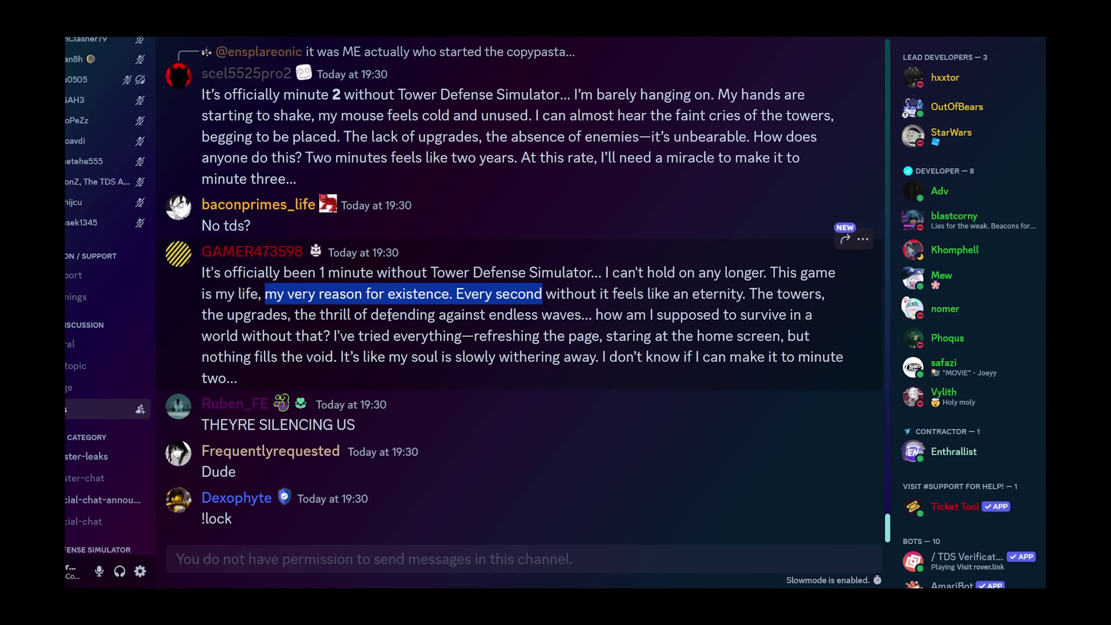
pyautogui.moveTo(595, 315)
pyautogui.mouseDown()
pyautogui.moveTo(786, 314)
pyautogui.moveTo(466, 334)
pyautogui.mouseUp()
pyautogui.moveTo(345, 334); pyautogui.dragTo(764, 336)
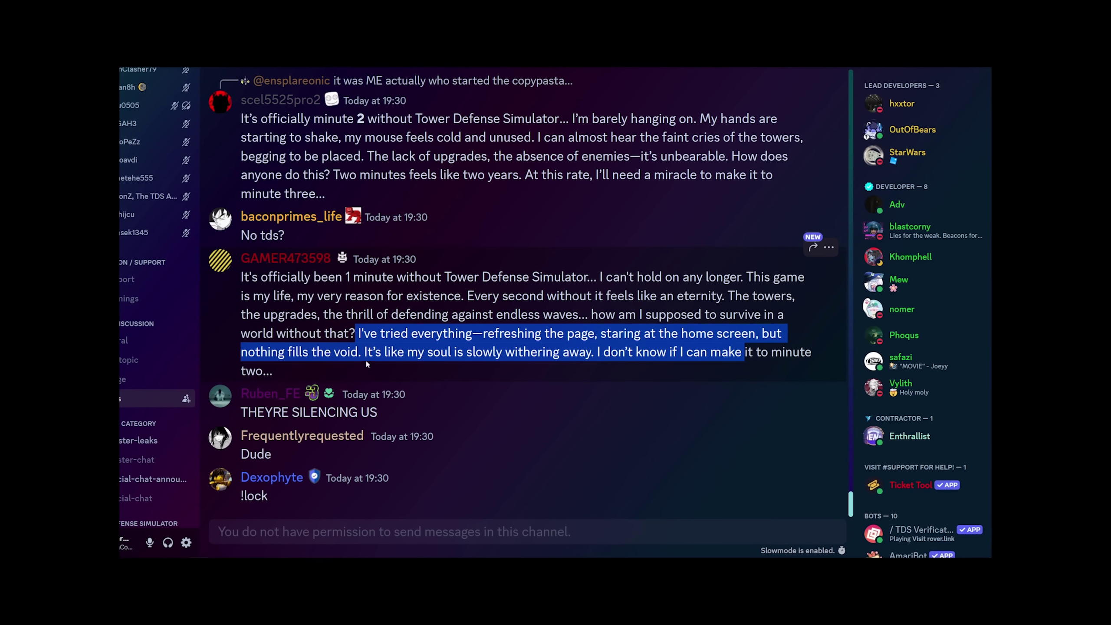
pyautogui.moveTo(358, 354); pyautogui.dragTo(734, 376)
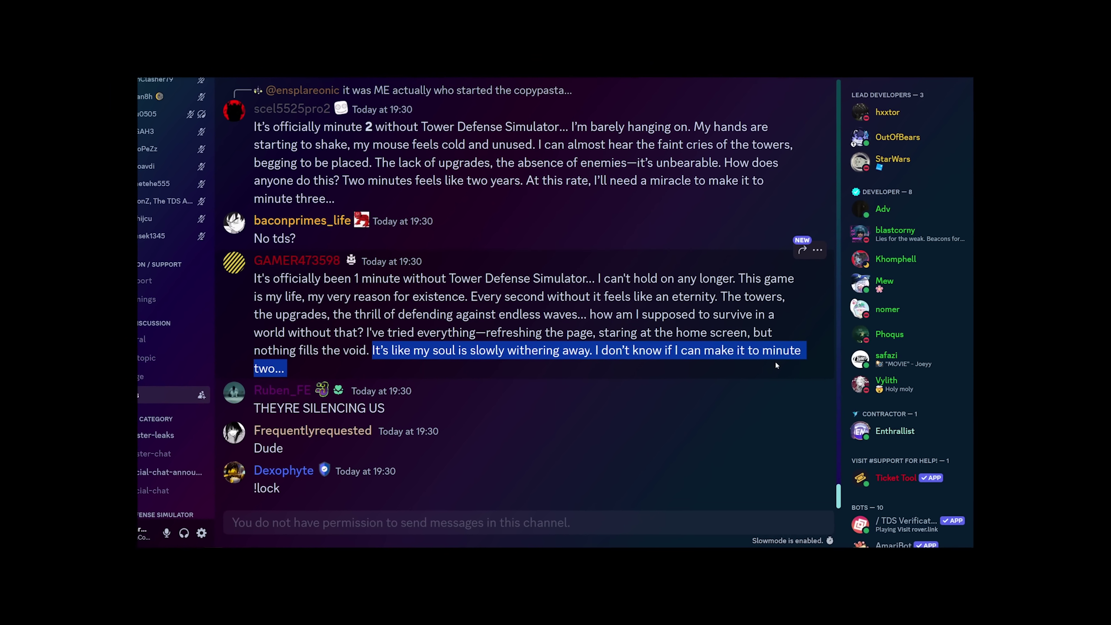
pyautogui.click(734, 377)
pyautogui.click(200, 523)
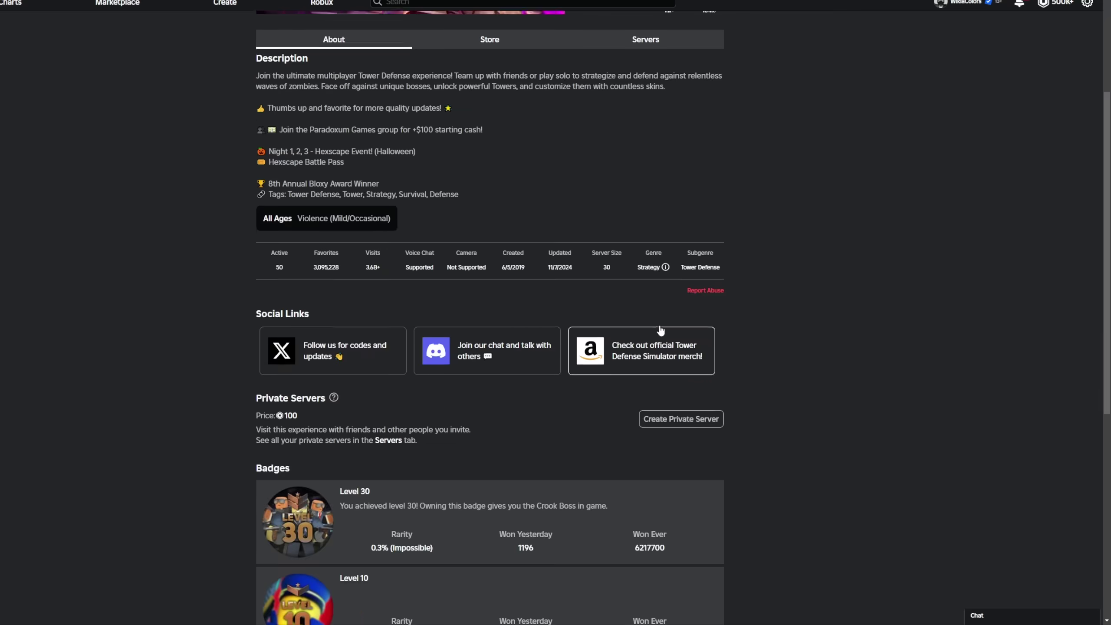
# Step: Show Tower Defense Simulator's Store section, then its list of servers
pyautogui.click(488, 223)
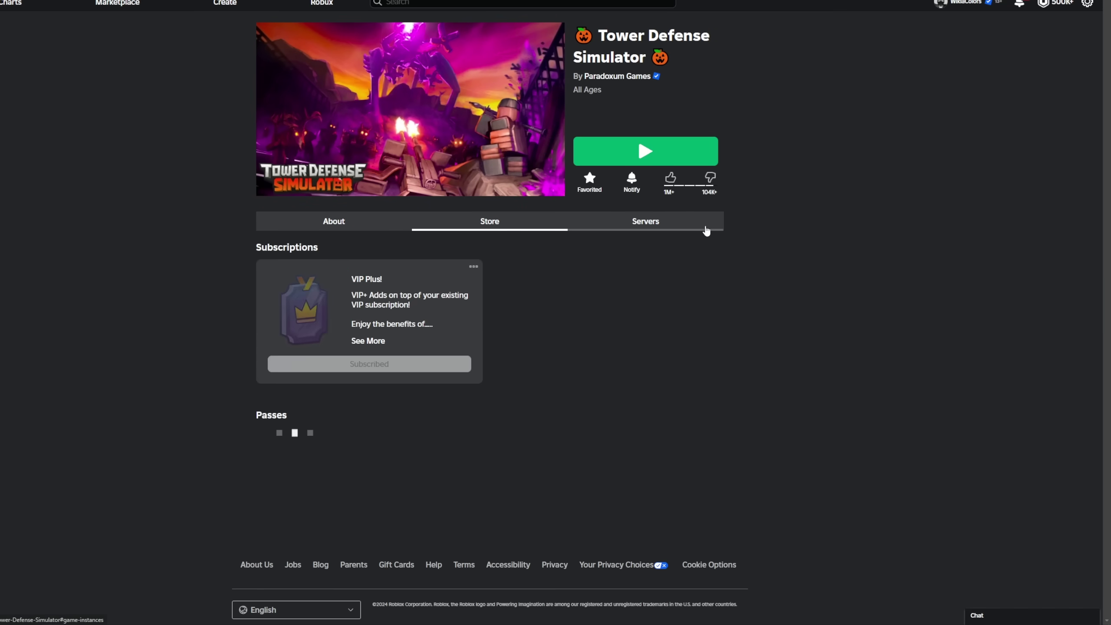
pyautogui.click(686, 223)
pyautogui.scroll(-3, 437, 298)
pyautogui.scroll(-5, 436, 298)
pyautogui.scroll(-4, 437, 297)
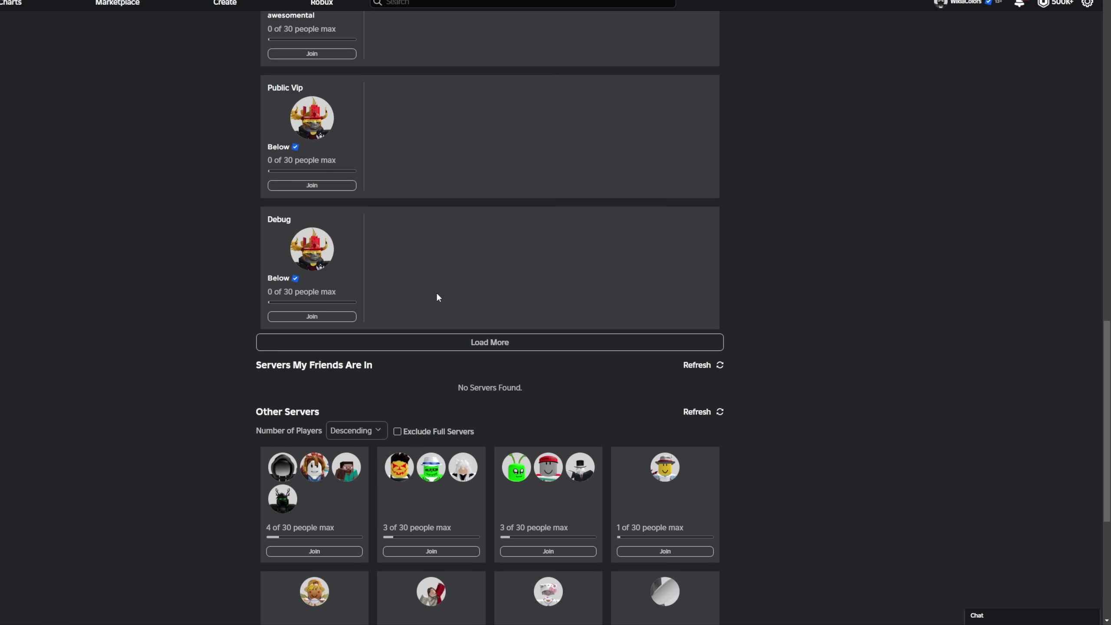
pyautogui.scroll(1, 437, 298)
pyautogui.scroll(1, 423, 305)
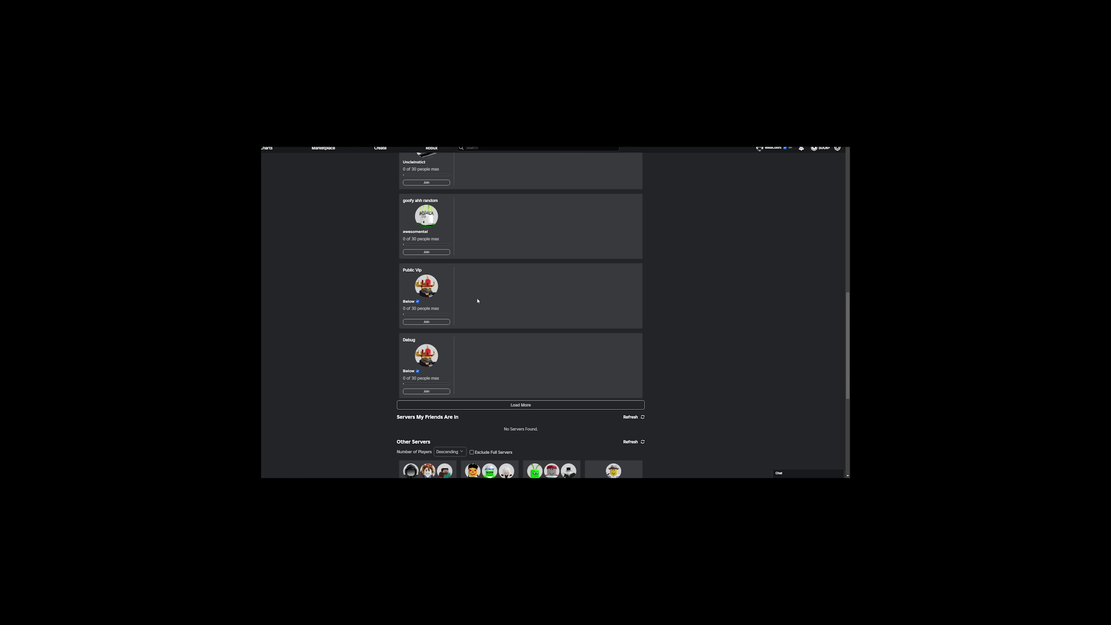